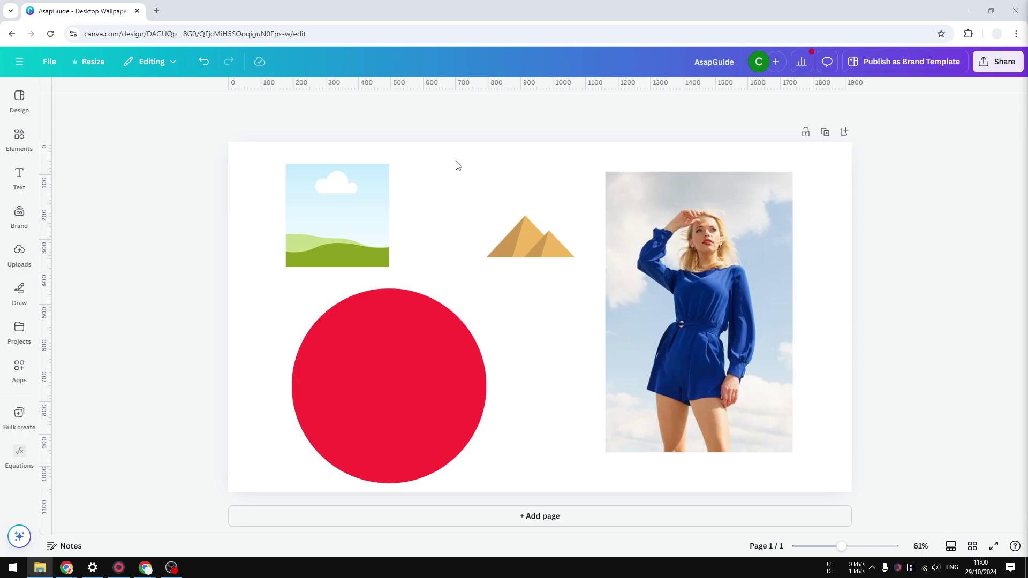
- Select the landscape frame, pyramids, photo and red circle one at a time, then deselect
left_click(341, 206)
left_click(535, 255)
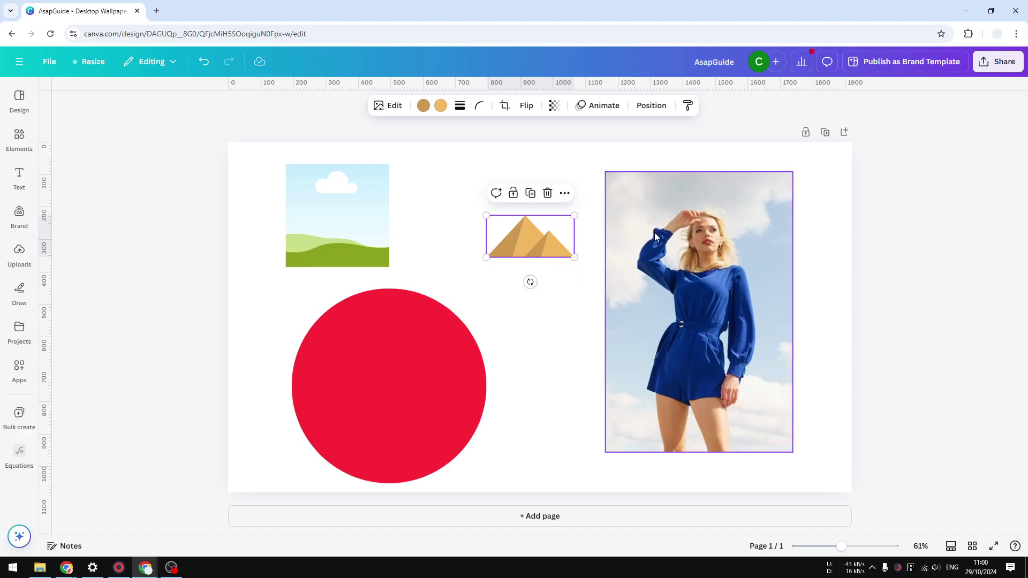
left_click(720, 245)
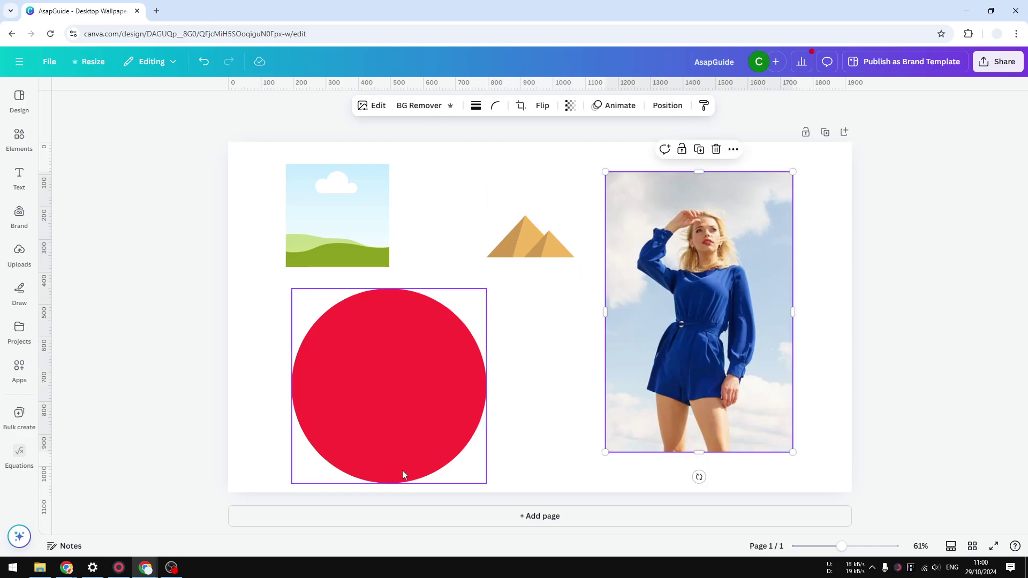
left_click(413, 406)
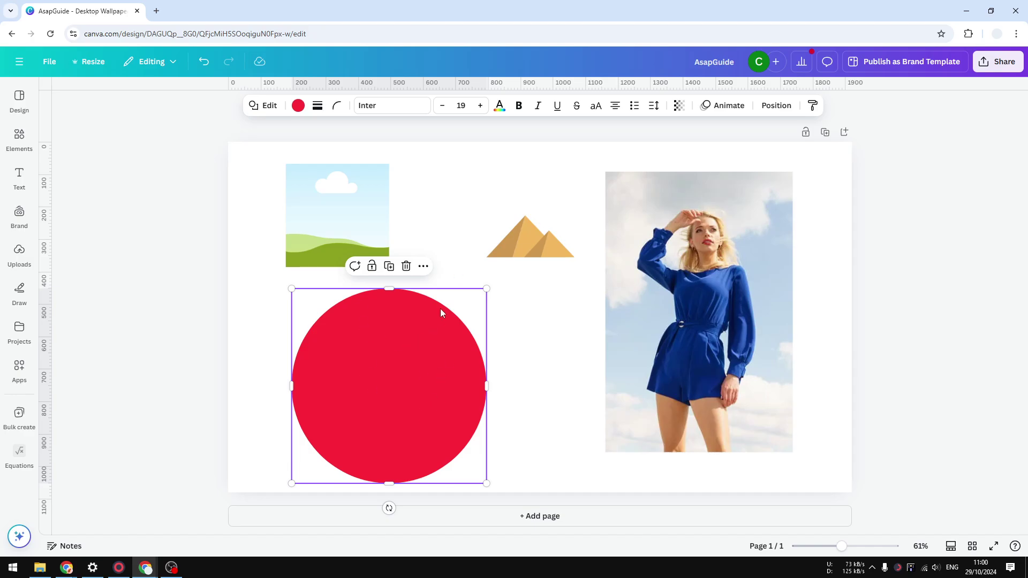
left_click(386, 221)
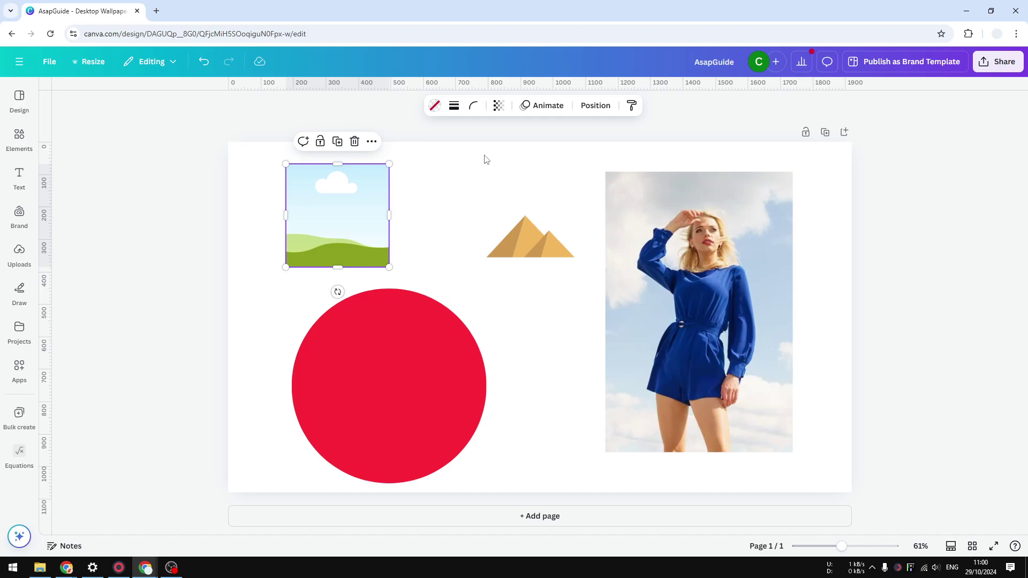
left_click(448, 184)
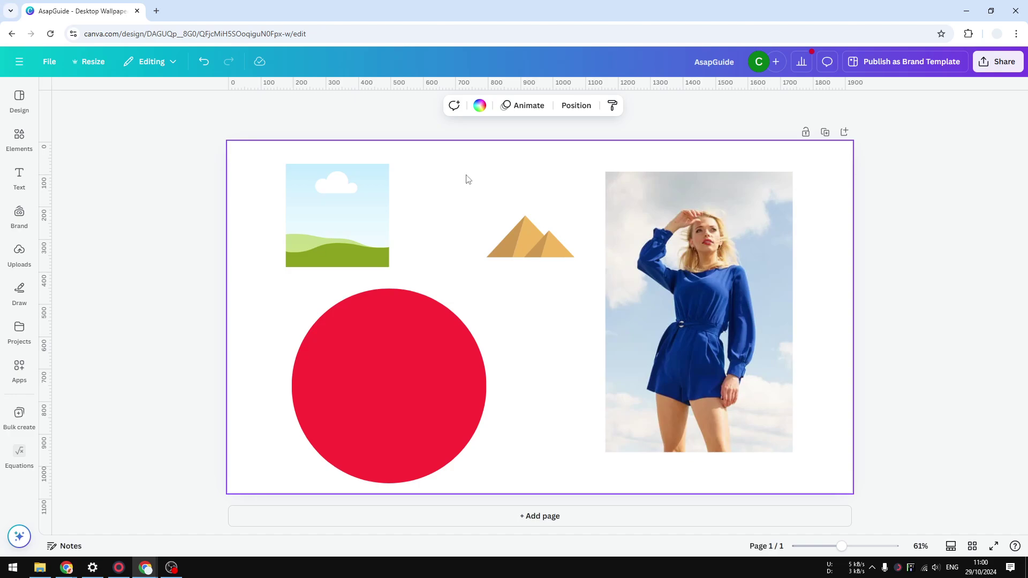
- Box-select all four elements together and open the Position settings
key("Tab")
left_click(528, 243, "shift")
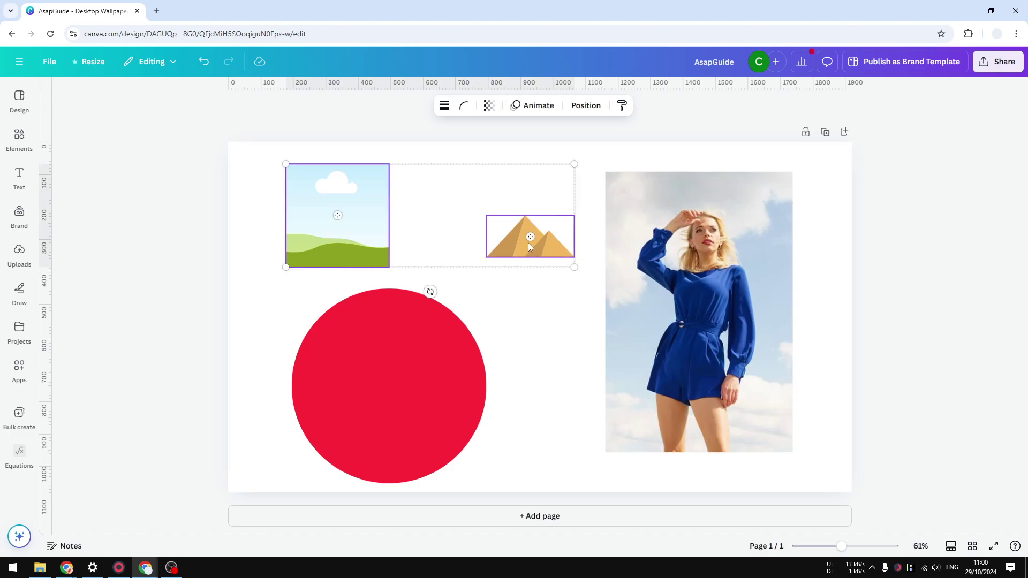
left_click(749, 256, "shift")
left_click(395, 362, "shift")
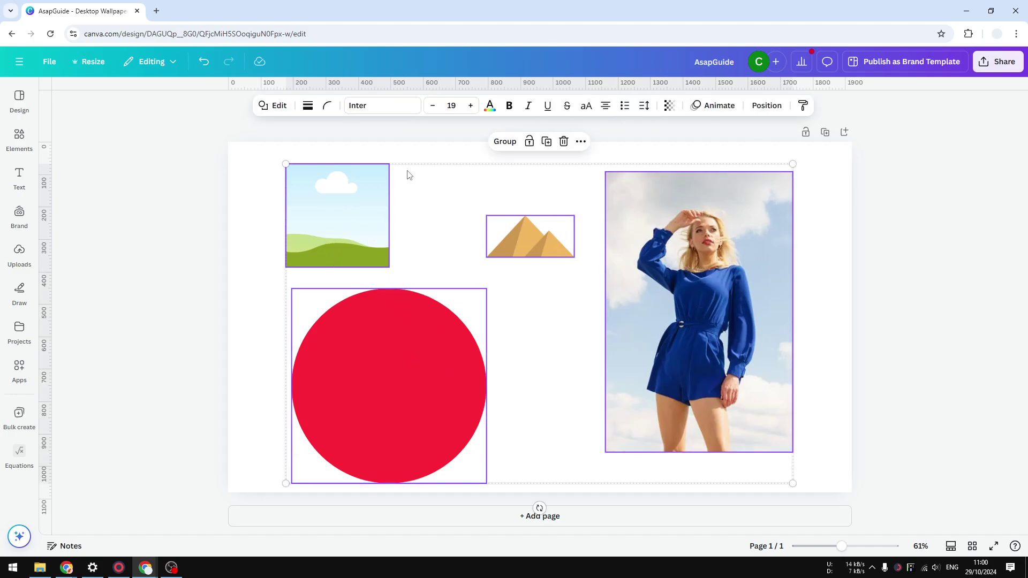
left_click(837, 298)
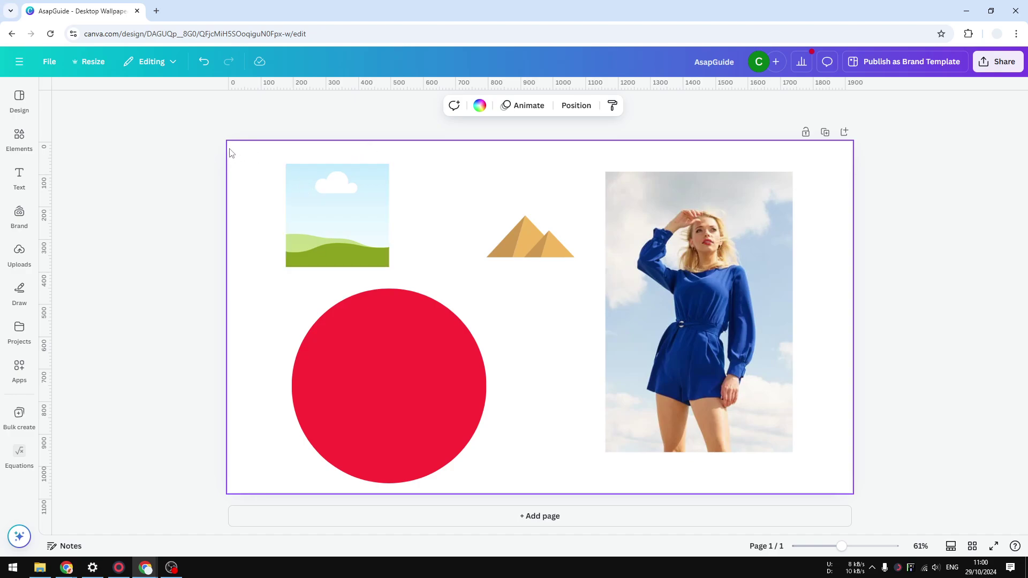
mouse_move(254, 152)
left_mouse_down()
mouse_move(496, 219)
mouse_move(769, 460)
left_mouse_up()
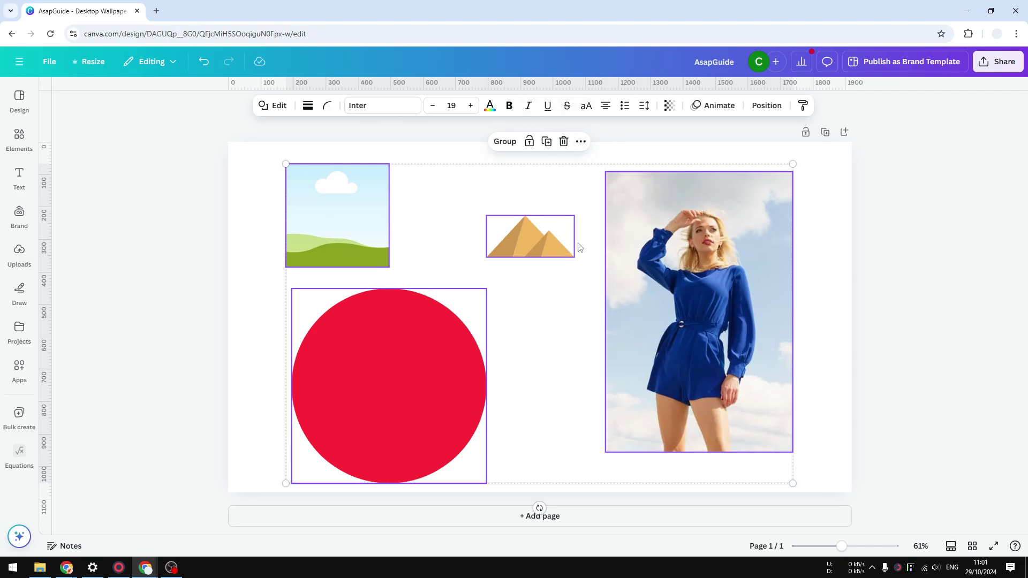
left_click(767, 105)
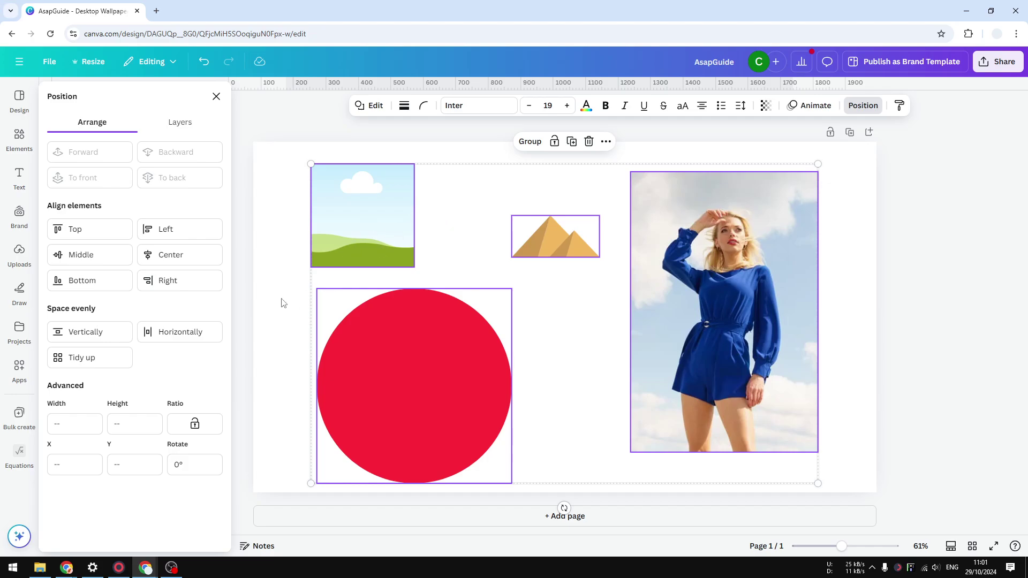
- Set the selected elements to 600 px width and 600 px height under Position > Advanced
left_click(75, 425)
type("600")
left_click(130, 426)
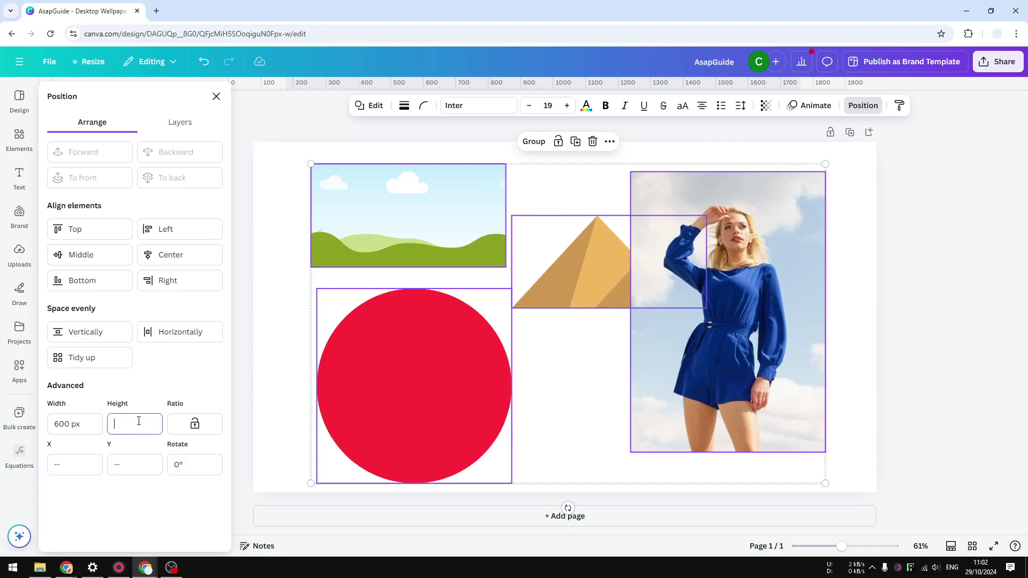
type("600")
key("Return")
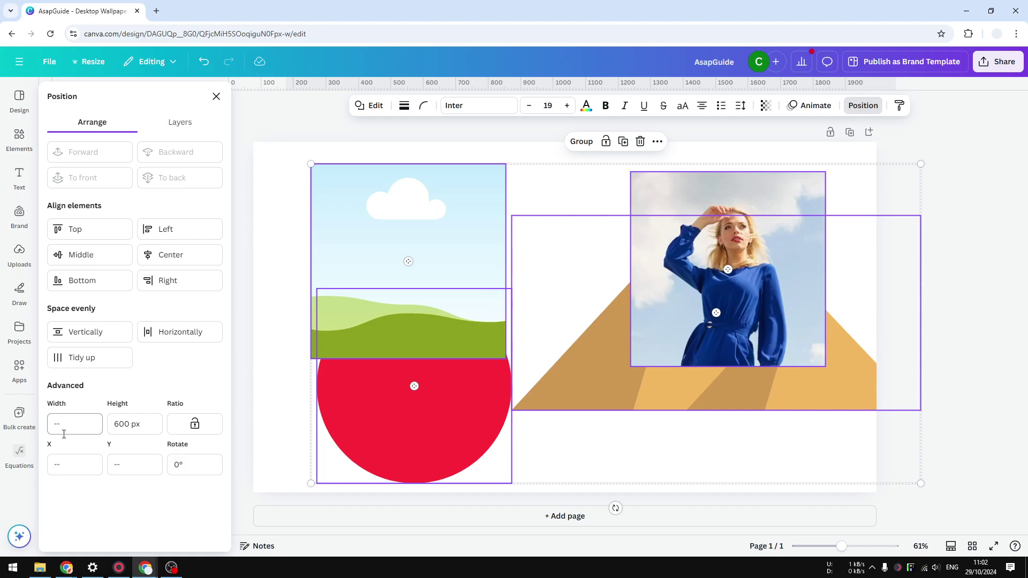
- Close the Position panel, move the pyramids lower-left and shift the red circle left
left_click(941, 395)
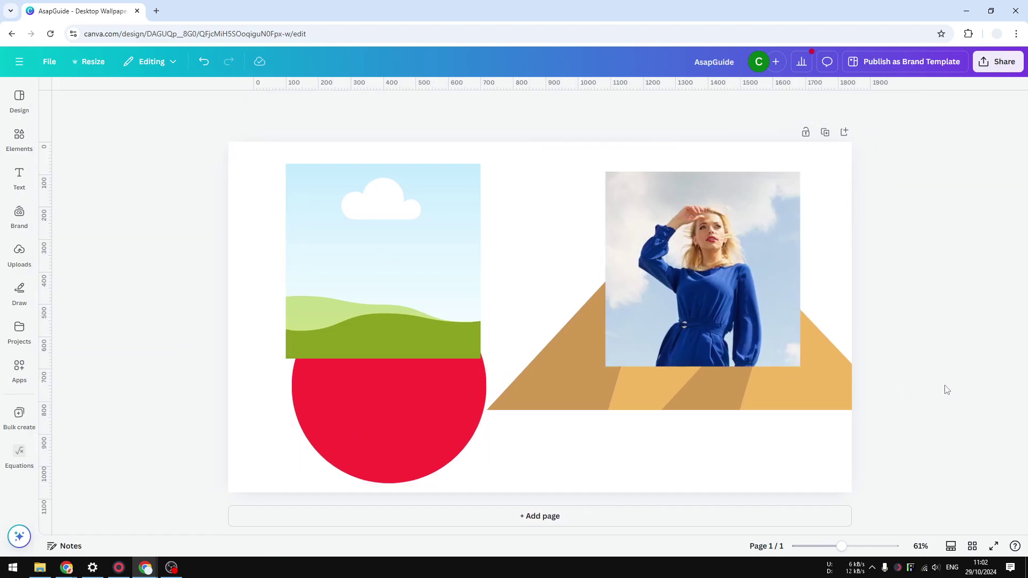
left_click(726, 407)
left_click_drag(727, 407, 630, 430)
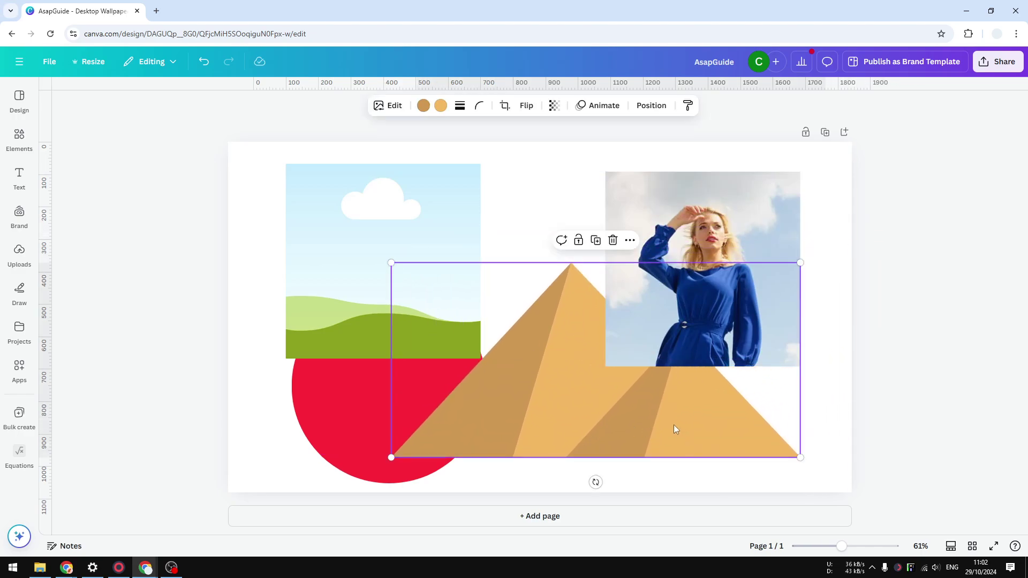
left_click_drag(344, 384, 298, 394)
mouse_move(580, 399)
left_mouse_down()
mouse_move(550, 420)
mouse_move(514, 415)
left_mouse_up()
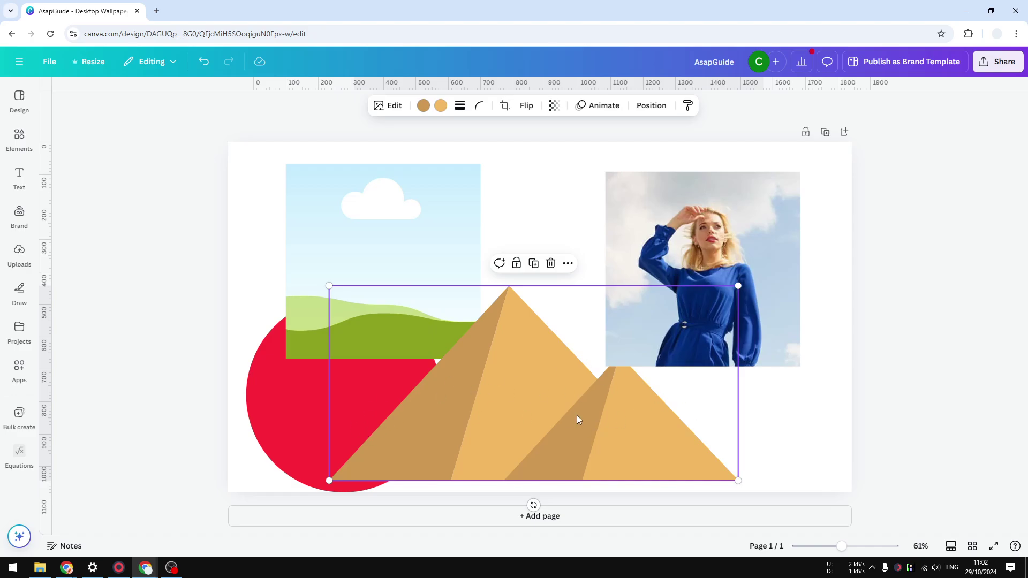
left_click_drag(577, 418, 604, 409)
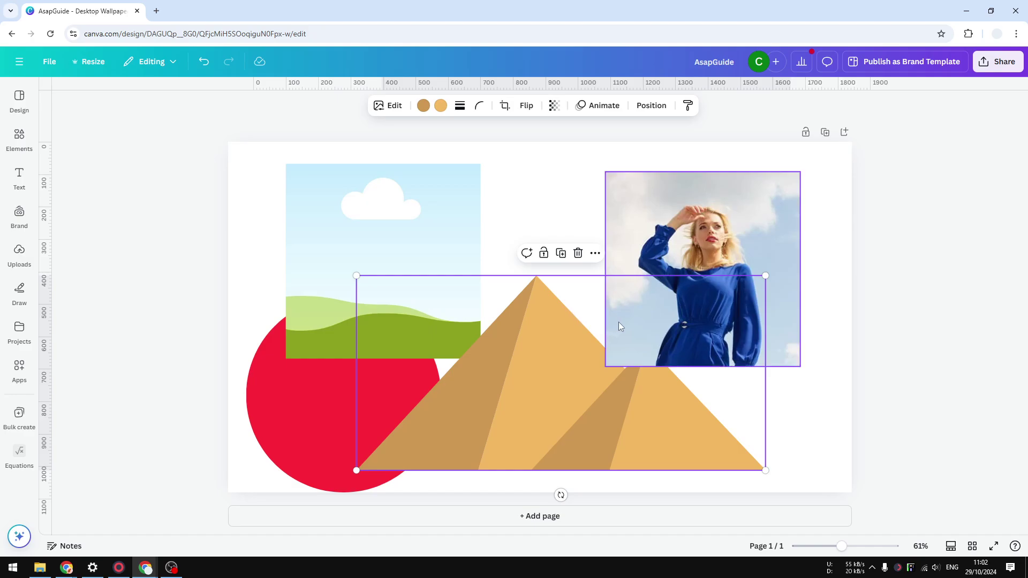
- Move the photo level with the landscape frame and the red circle to the upper right
left_click(439, 222)
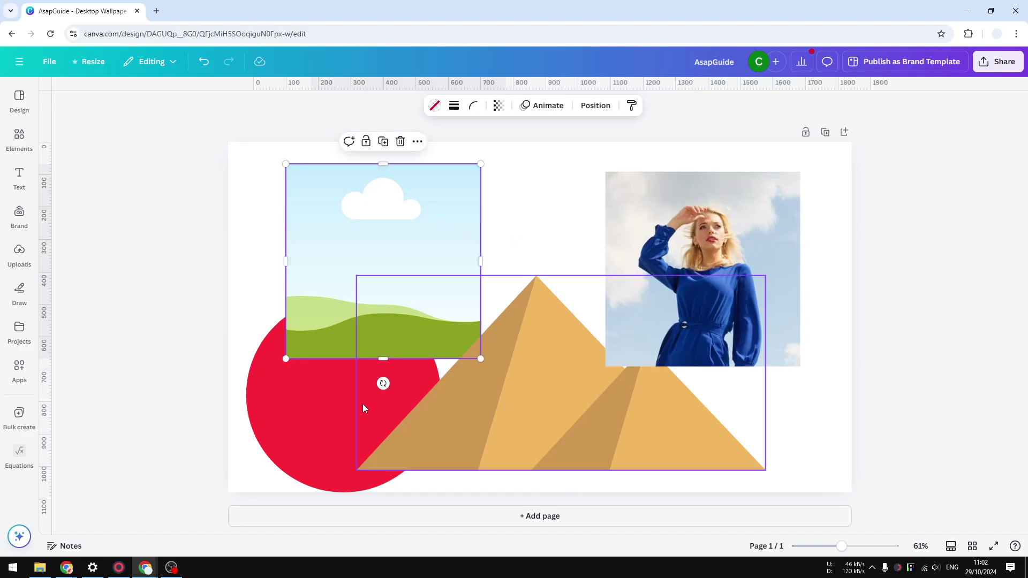
left_click(363, 404)
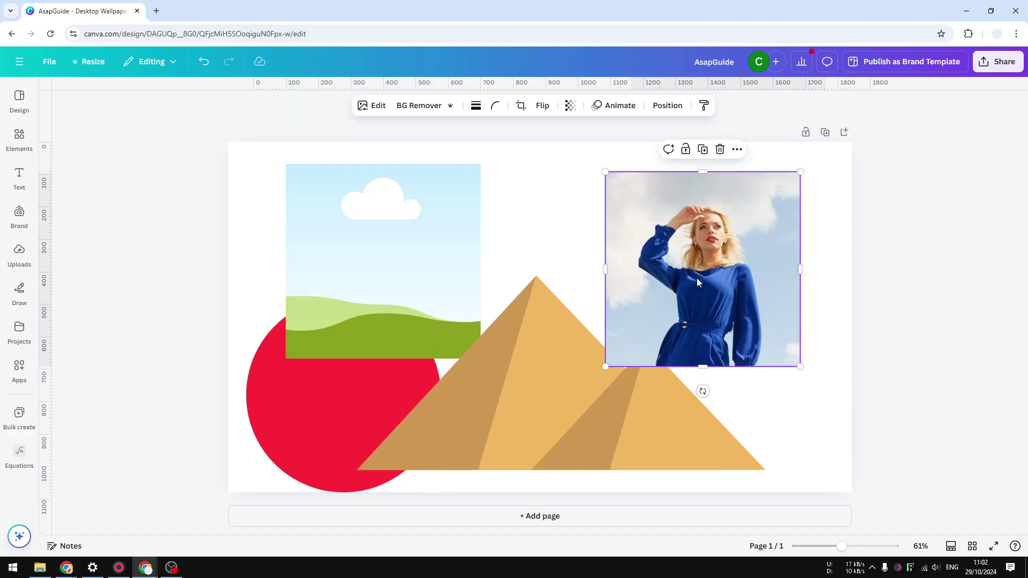
mouse_move(697, 279)
left_mouse_down()
mouse_move(594, 244)
mouse_move(580, 250)
left_mouse_up()
mouse_move(324, 408)
left_mouse_down()
mouse_move(762, 263)
mouse_move(751, 274)
left_mouse_up()
- Select the landscape, photo and circle together and centre the row near the page top
left_click(440, 258)
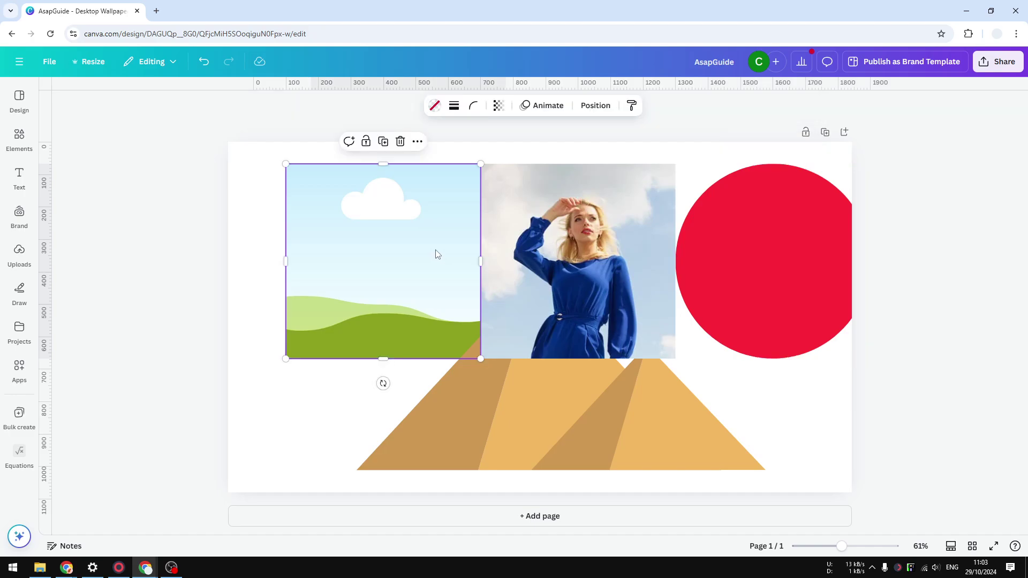
left_click(588, 255, "shift")
left_click(707, 235, "shift")
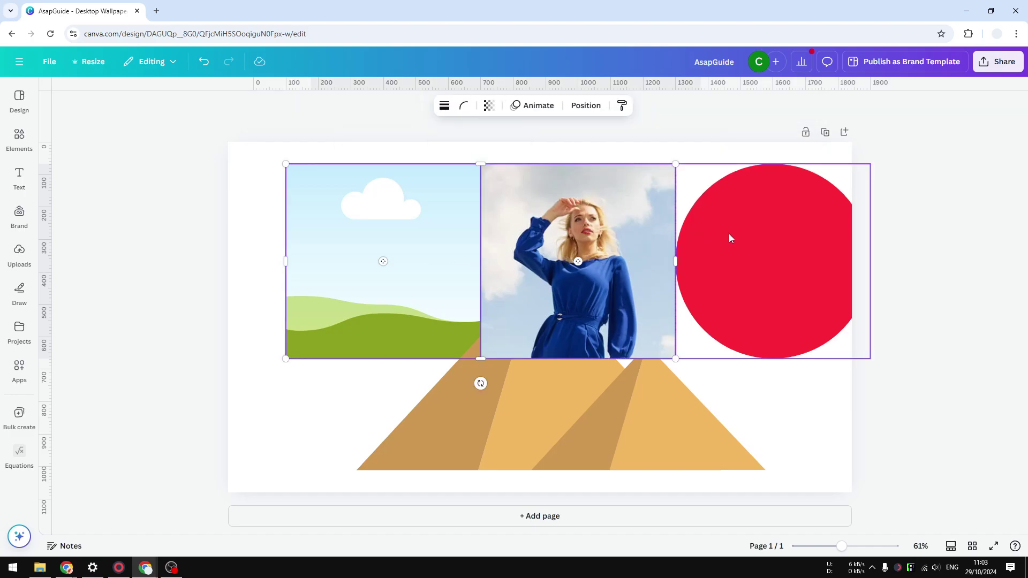
left_click_drag(762, 240, 723, 234)
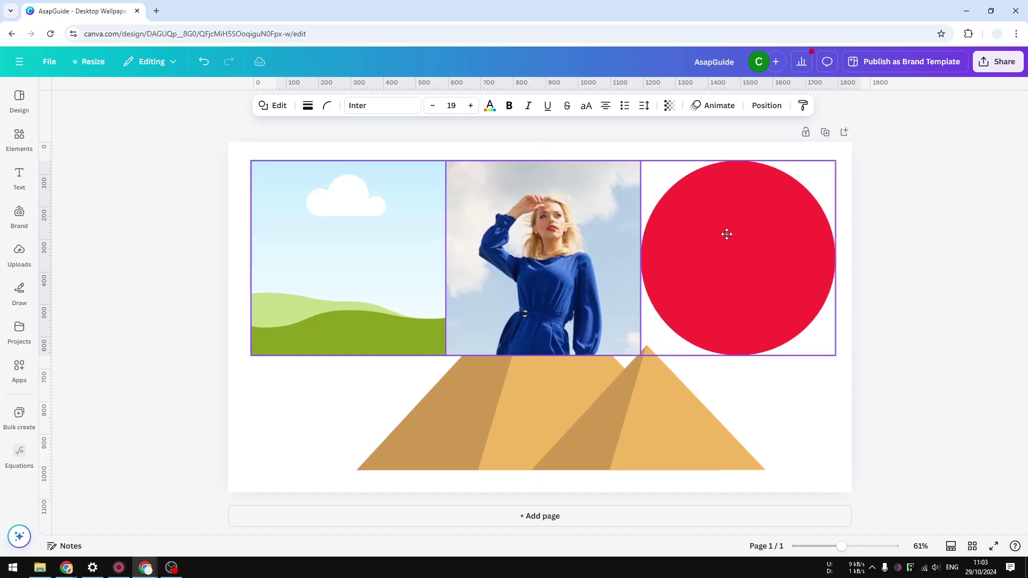
left_click_drag(724, 234, 724, 236)
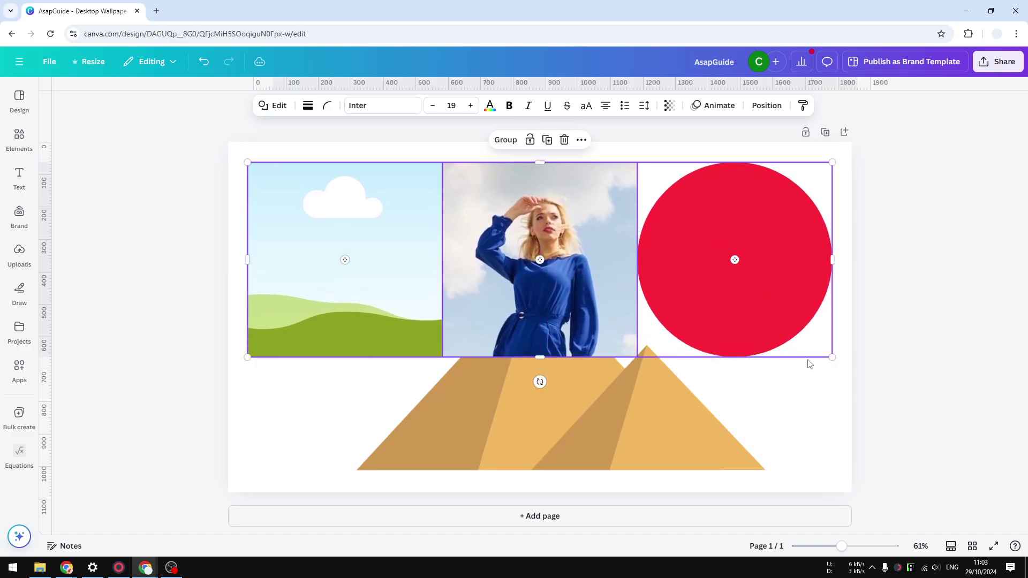